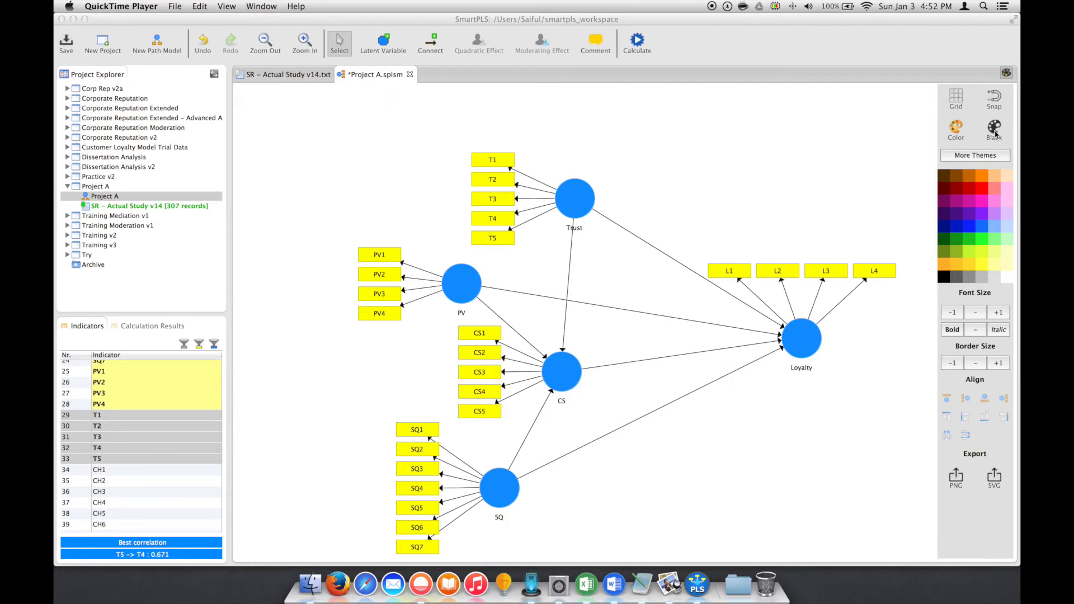
# - Apply the Black theme so the model shows white circles and boxes outlined in black
pyautogui.click(995, 132)
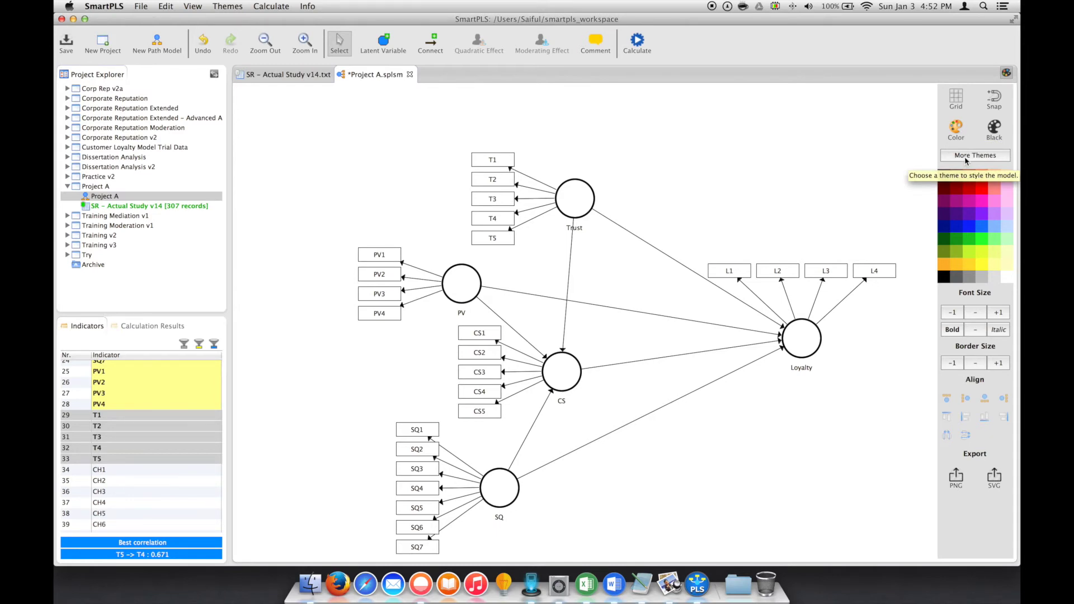
pyautogui.click(965, 159)
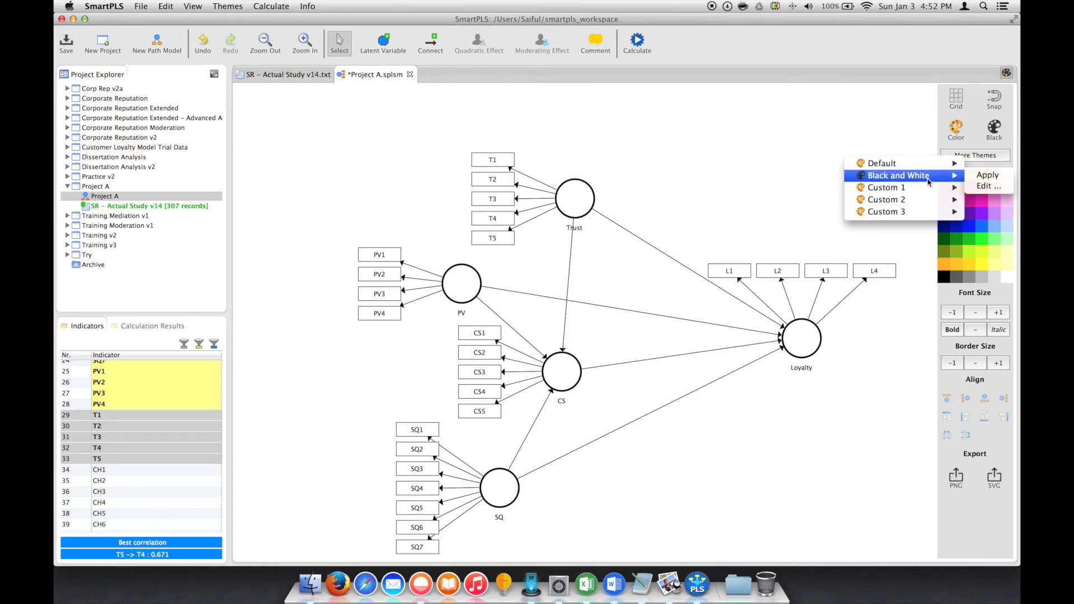
pyautogui.moveTo(889, 187)
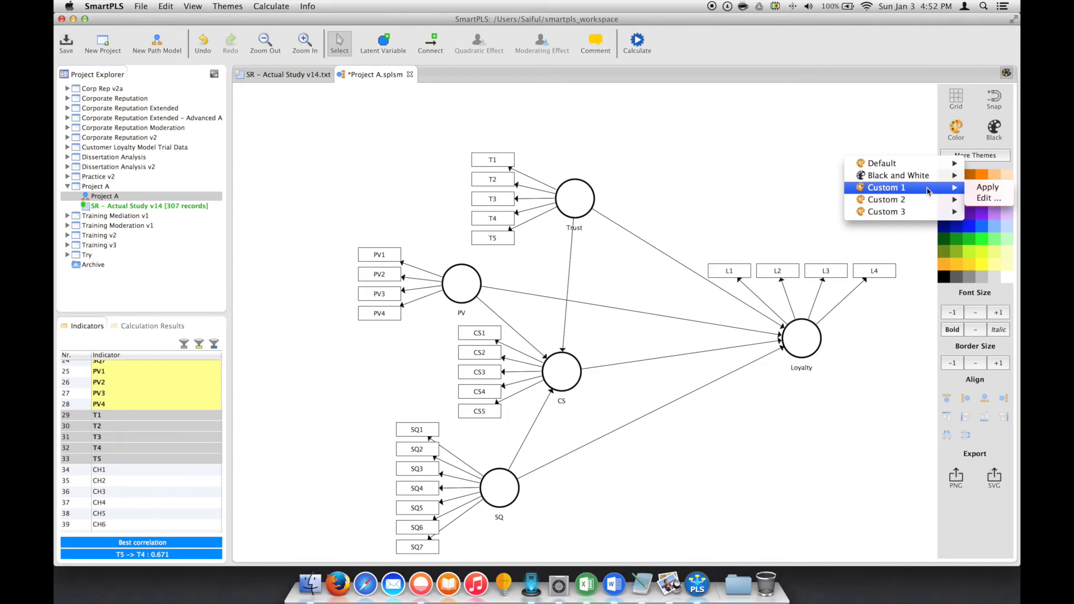
# - Choose Custom 1 from the saved themes list to apply it to the model
pyautogui.click(984, 189)
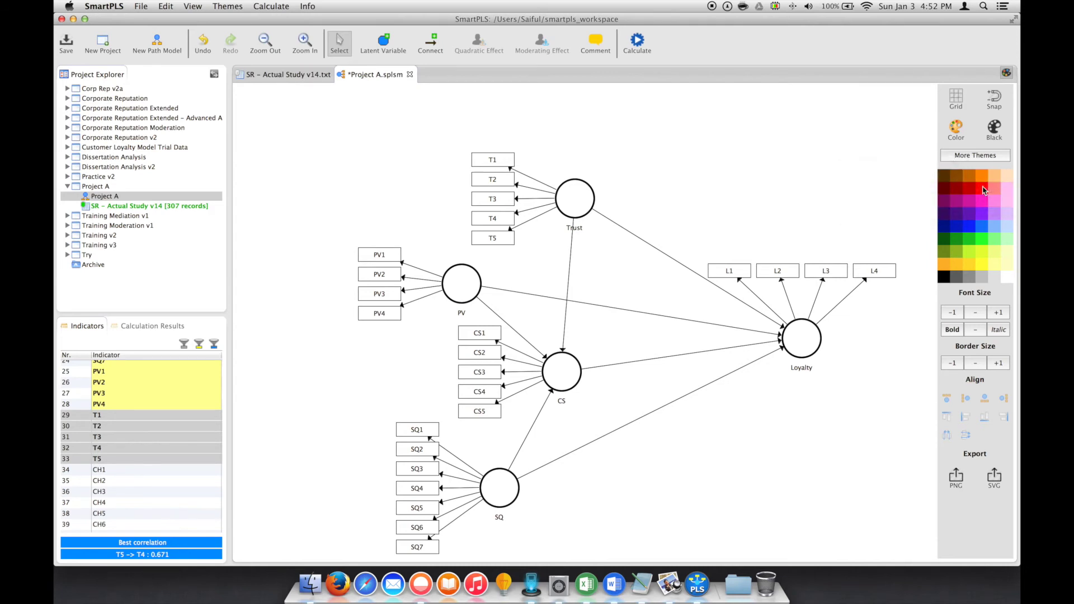